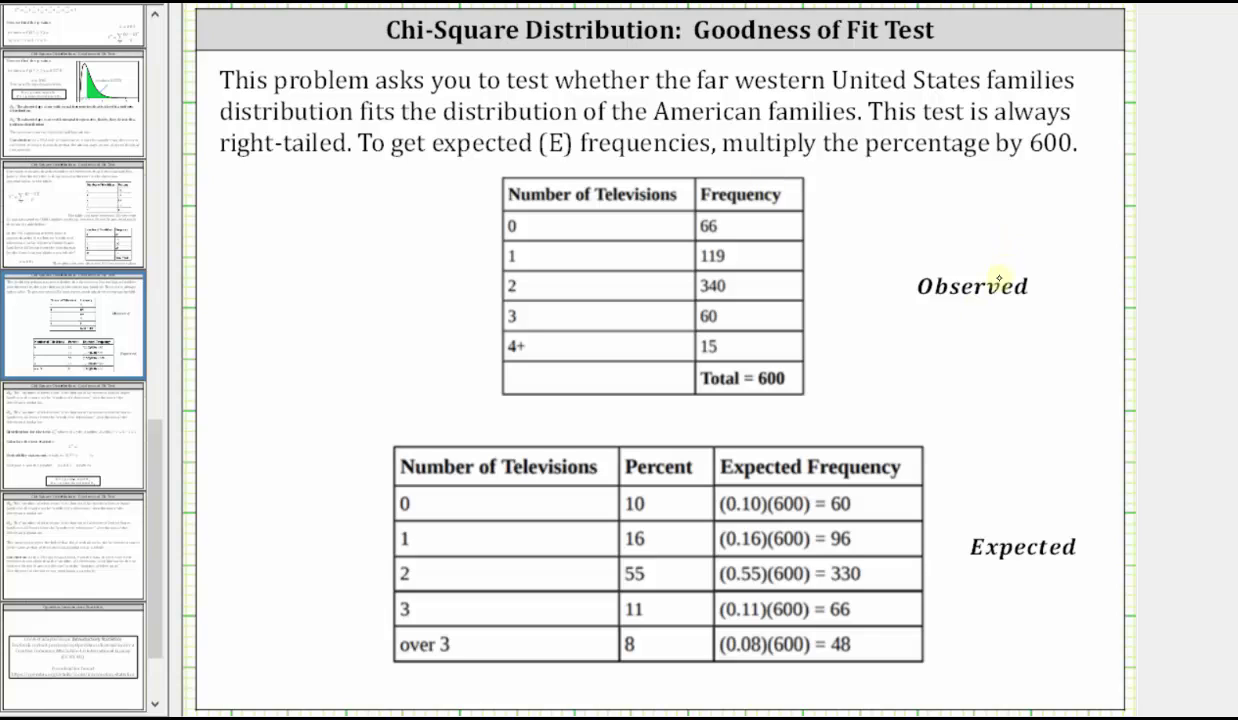
# - Label Observed as L1 and Expected as L2, verify both calculator lists, then go to the hypotheses slide
pyautogui.moveTo(960, 318); pyautogui.dragTo(986, 339)
pyautogui.moveTo(1010, 586); pyautogui.dragTo(1043, 603)
pyautogui.hotkey('alt', 'Tab')
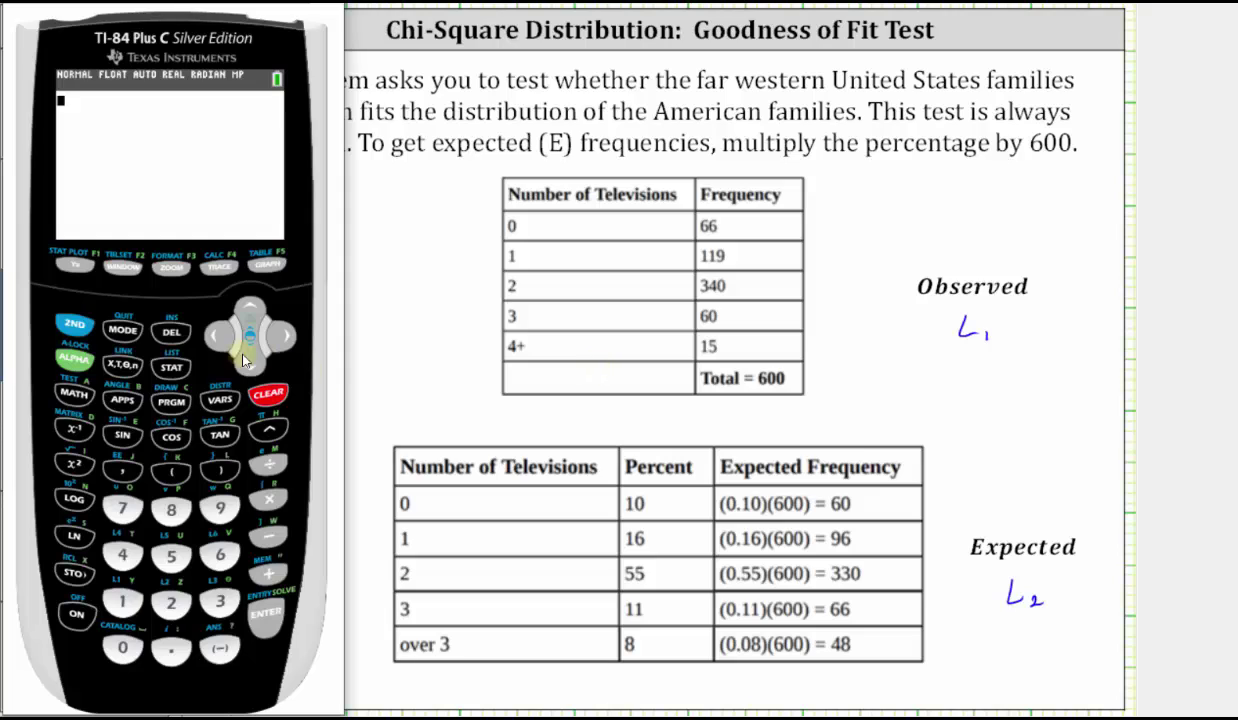
pyautogui.click(168, 370)
pyautogui.click(265, 612)
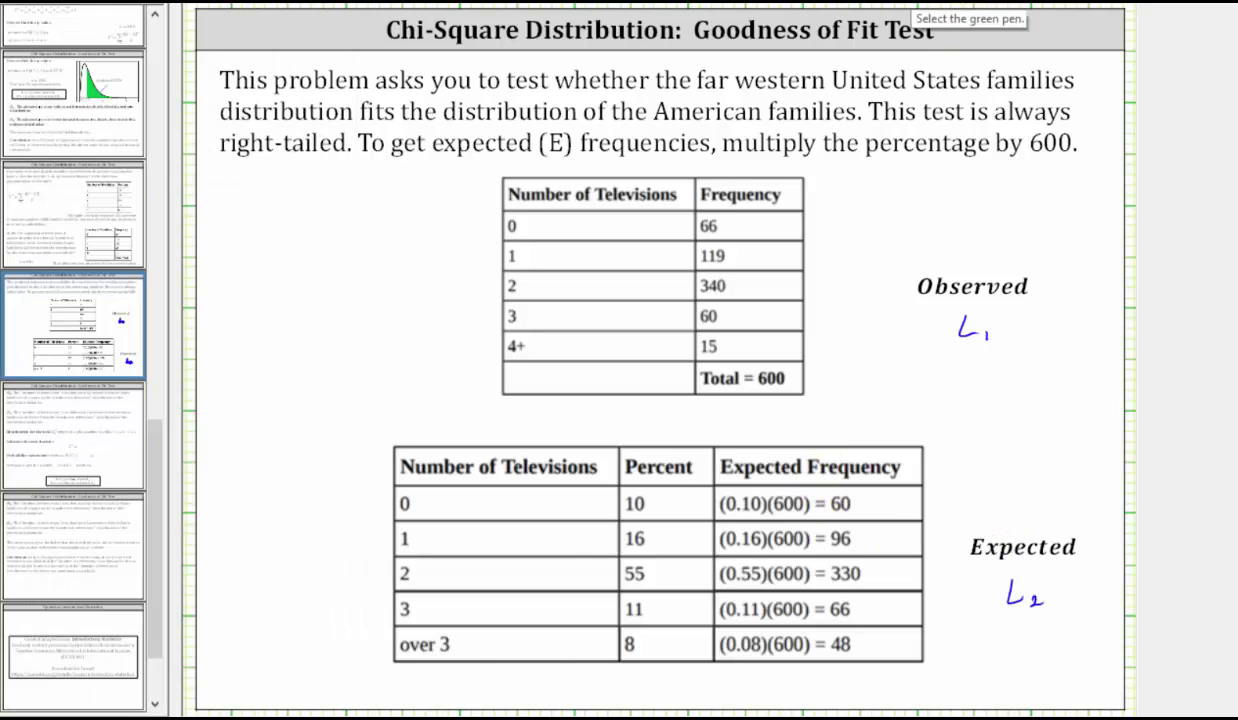
pyautogui.click(905, 3)
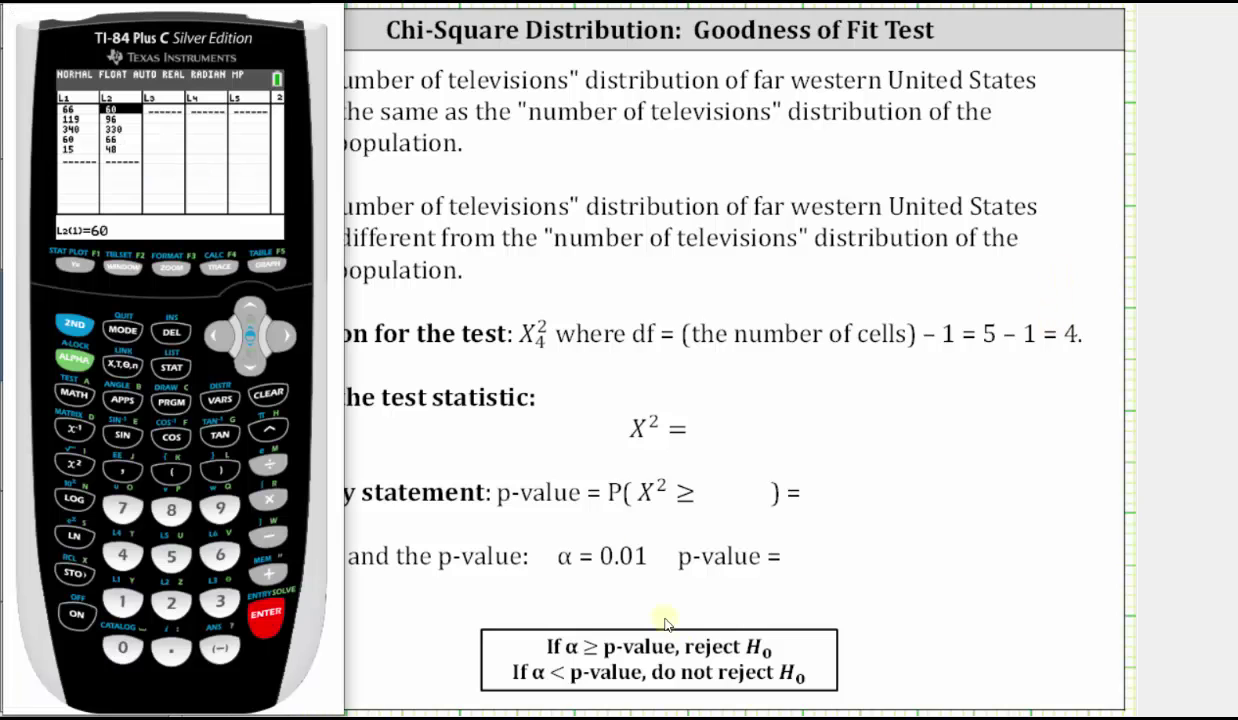
# - Open the χ²GOF-Test input screen from the STAT TESTS menu
pyautogui.click(169, 369)
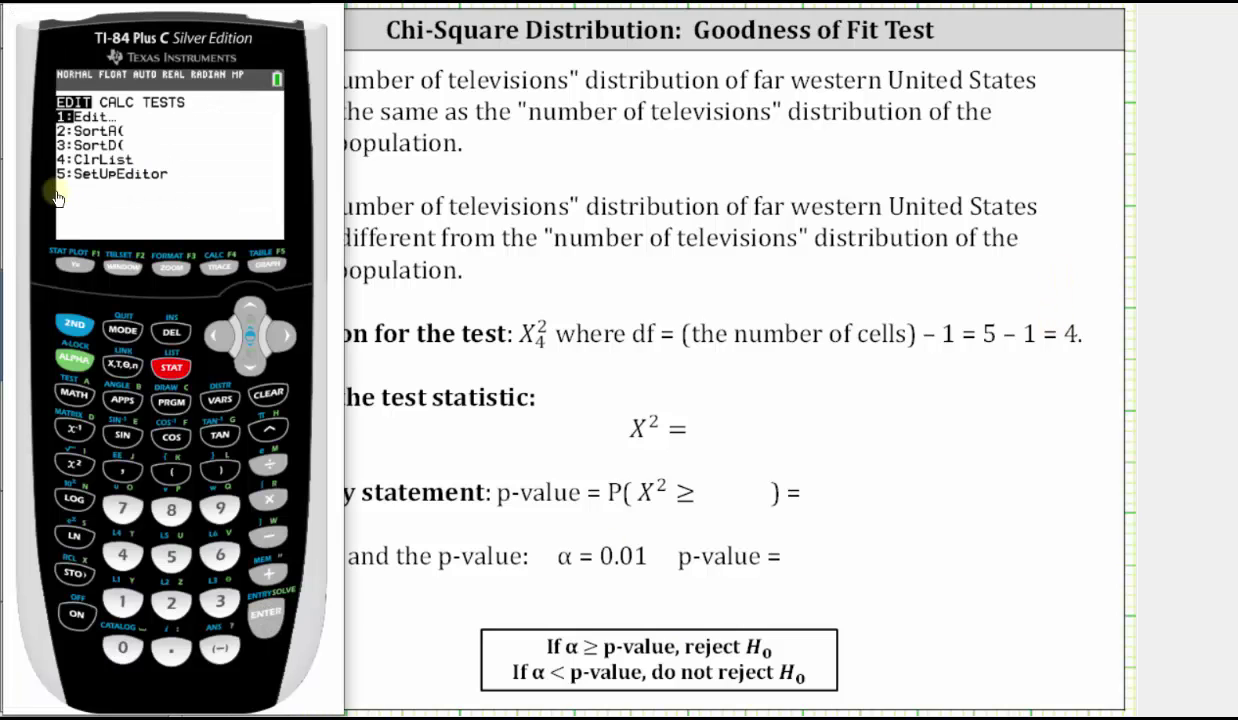
pyautogui.click(284, 339)
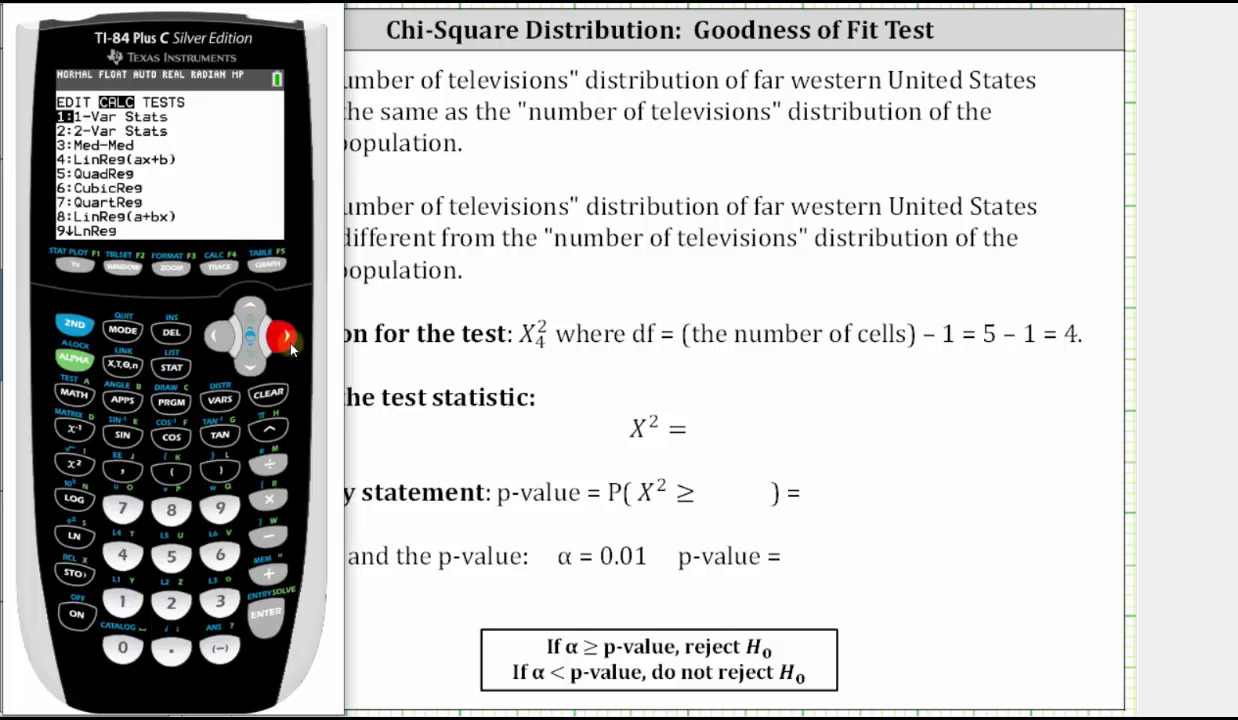
pyautogui.click(287, 341)
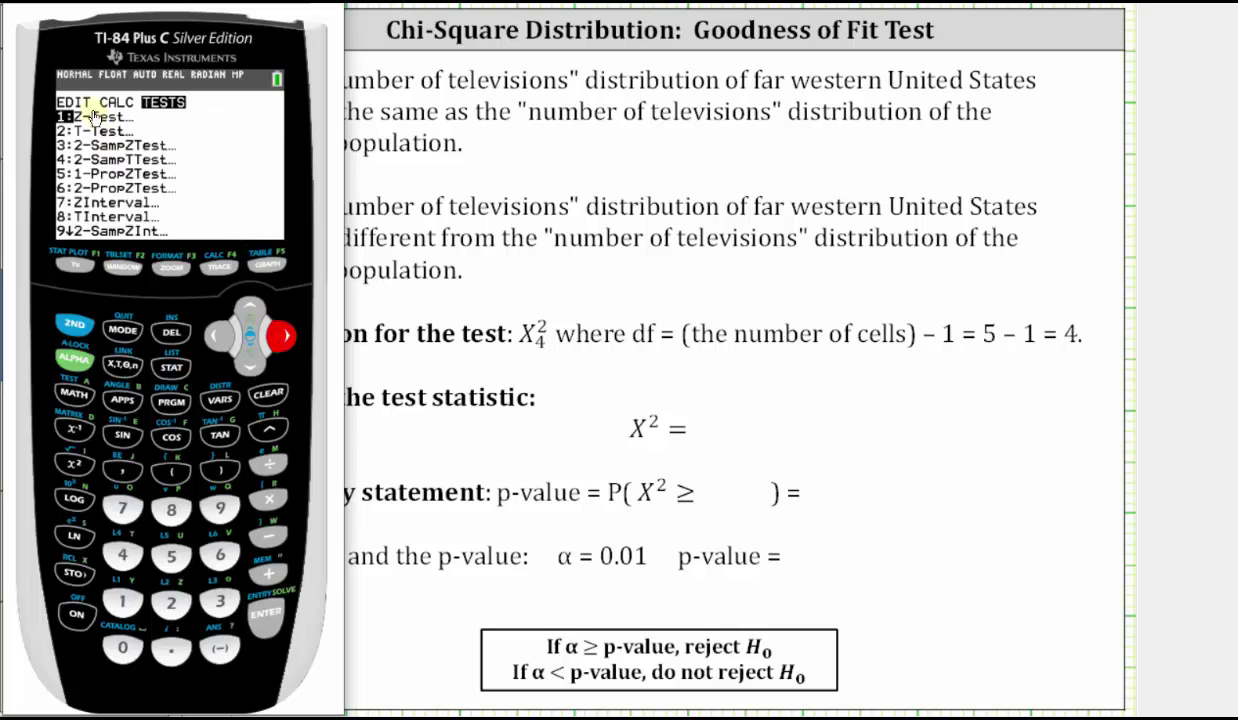
pyautogui.click(249, 312)
pyautogui.click(249, 312)
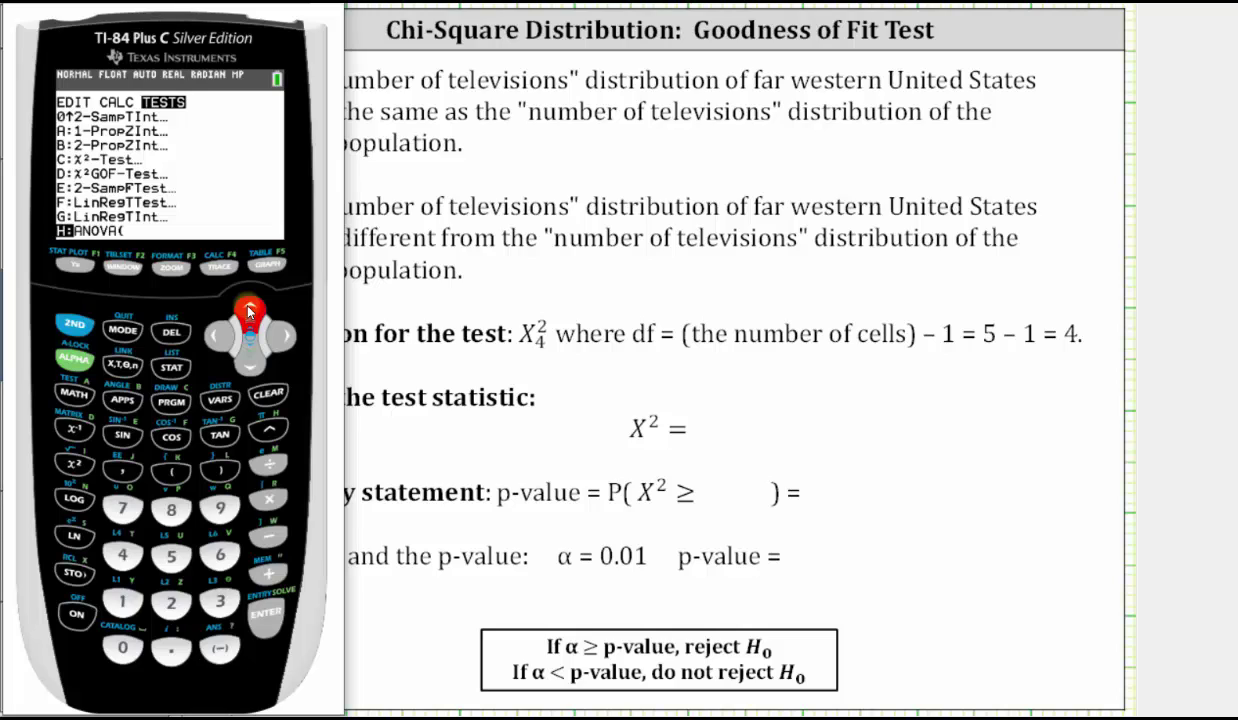
pyautogui.click(249, 312)
pyautogui.click(249, 312)
pyautogui.click(249, 312)
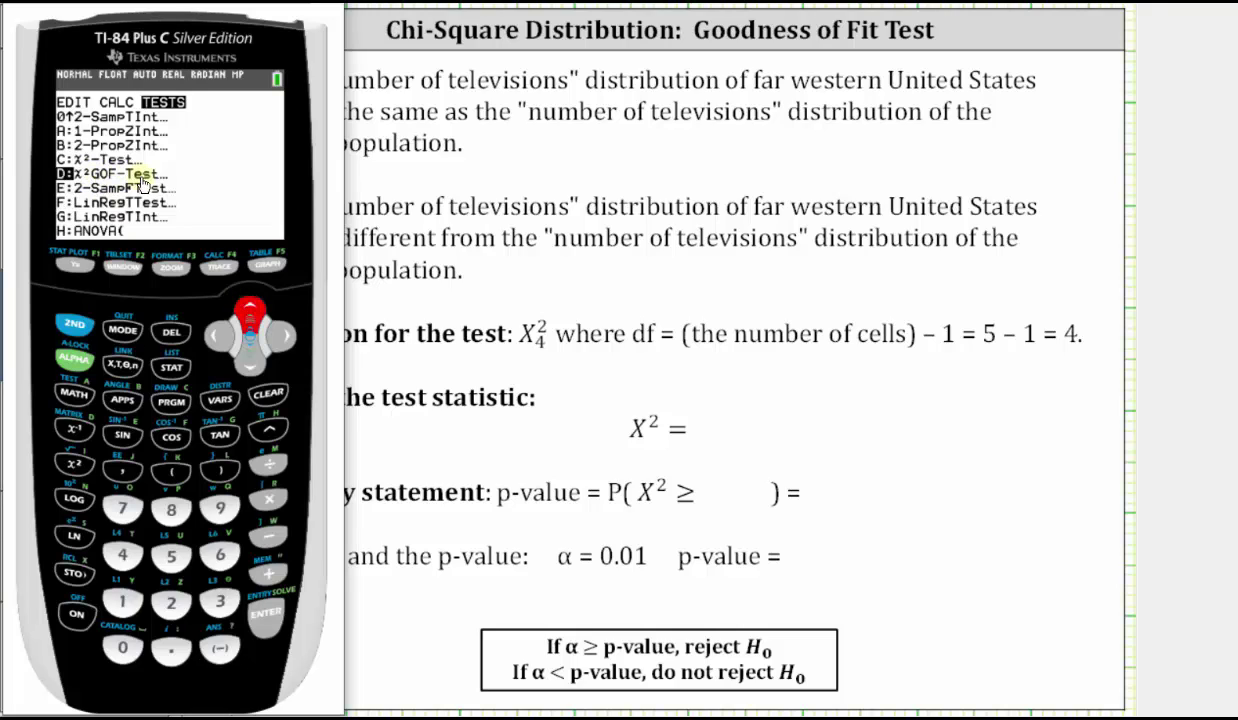
pyautogui.click(270, 614)
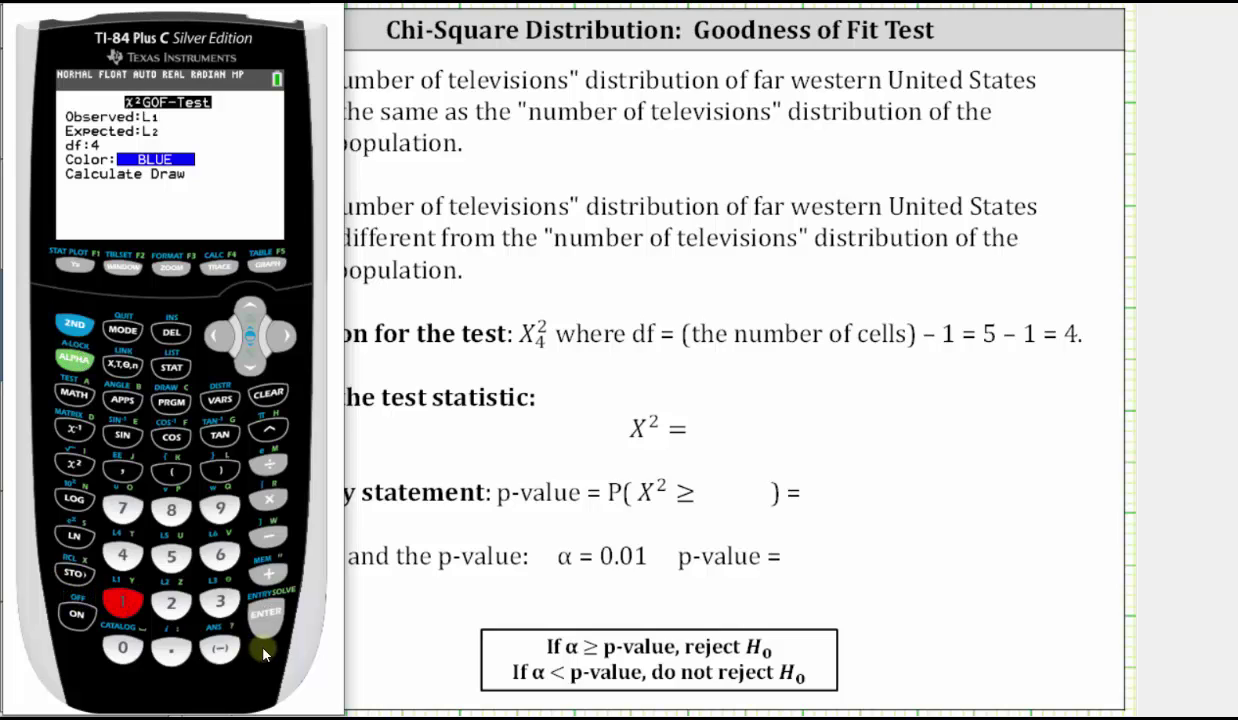
# - Set Observed L1 and Expected L2, then run the test with Draw to graph χ² = 29.6464
pyautogui.click(260, 612)
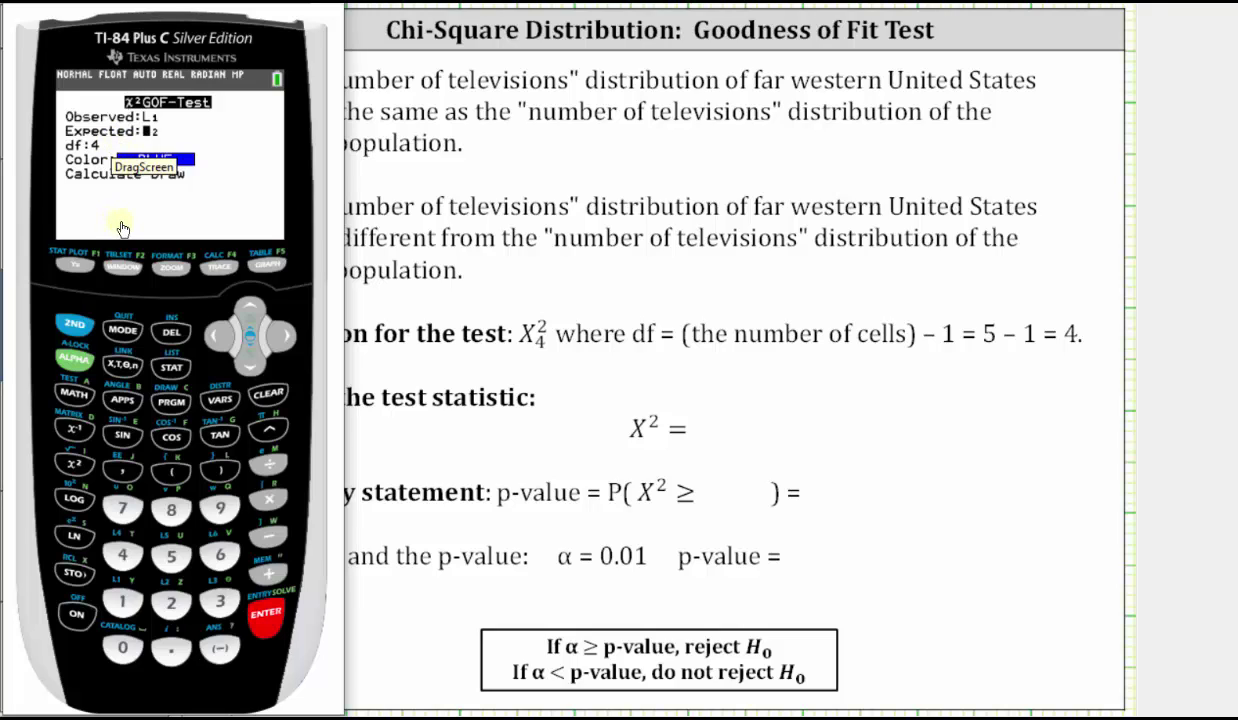
pyautogui.click(78, 322)
pyautogui.click(171, 601)
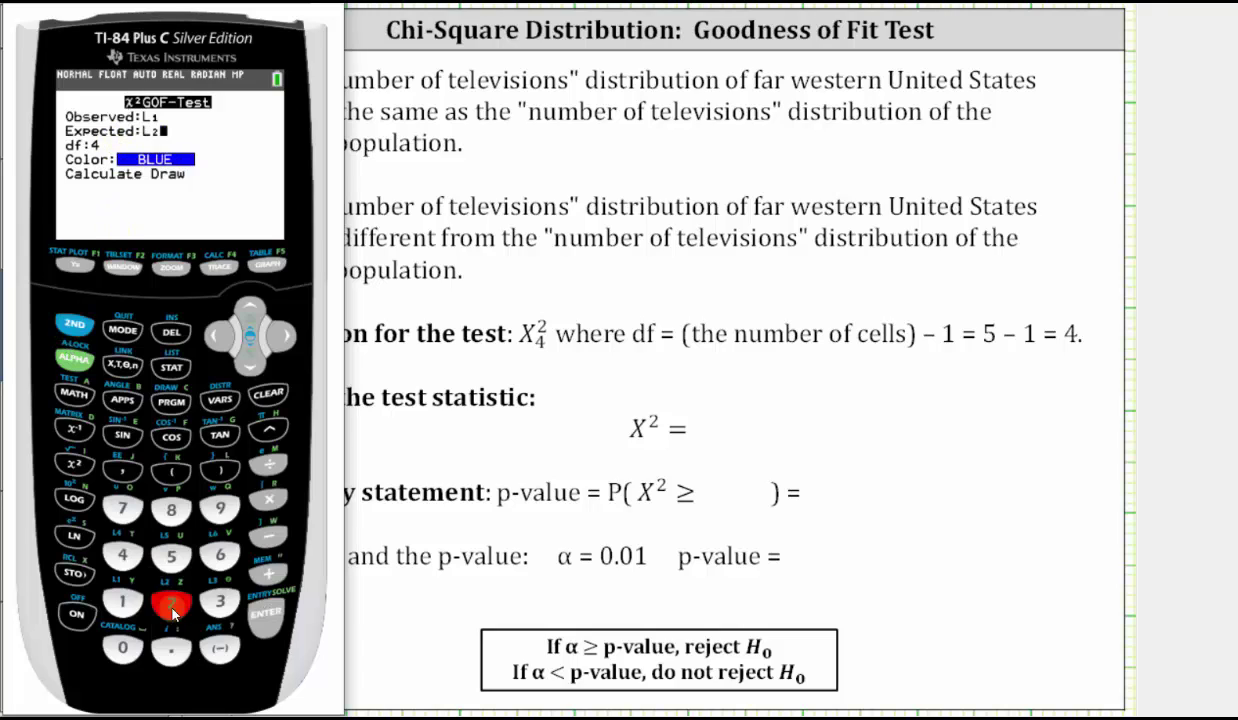
pyautogui.click(262, 608)
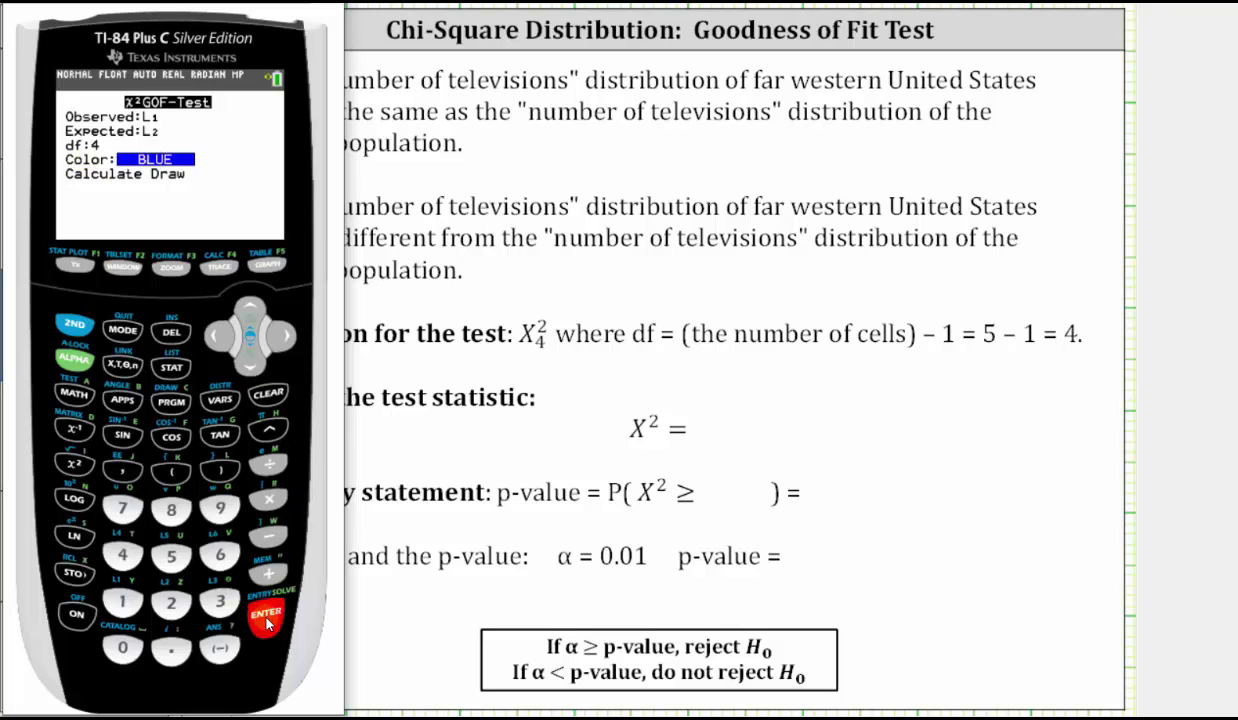
pyautogui.click(254, 371)
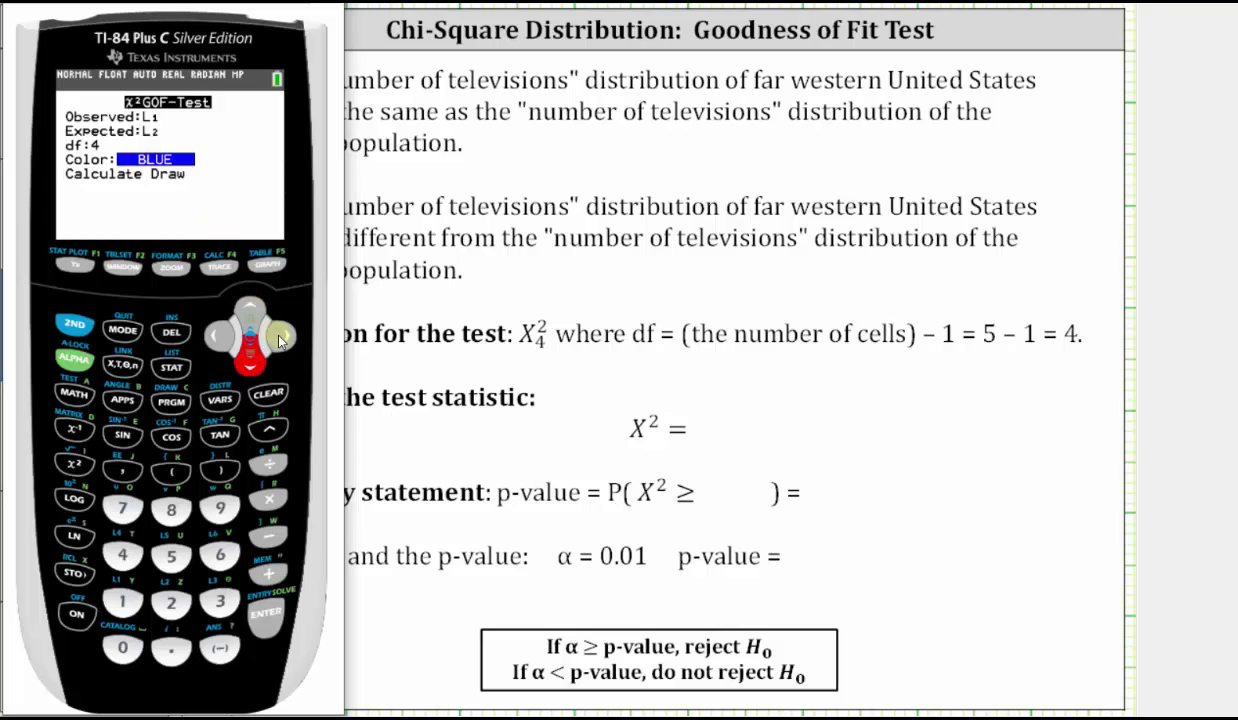
pyautogui.click(264, 626)
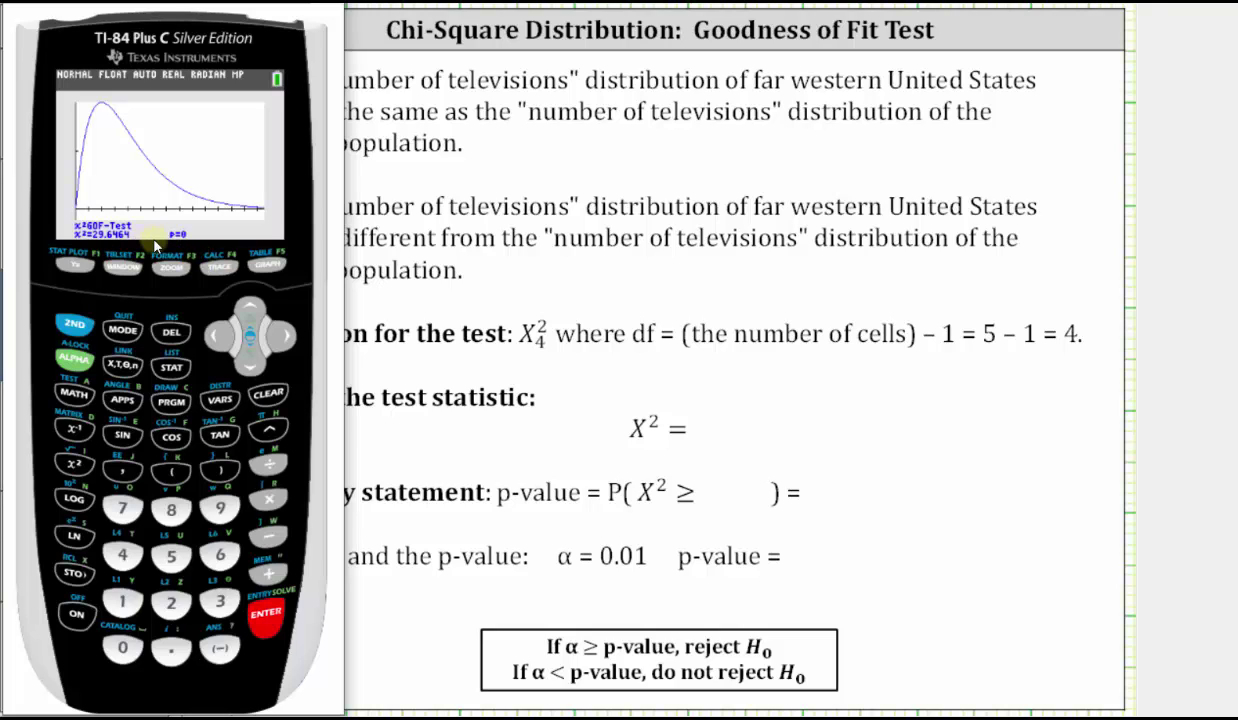
# - Reopen the χ²GOF-Test input screen from STAT TESTS
pyautogui.click(171, 367)
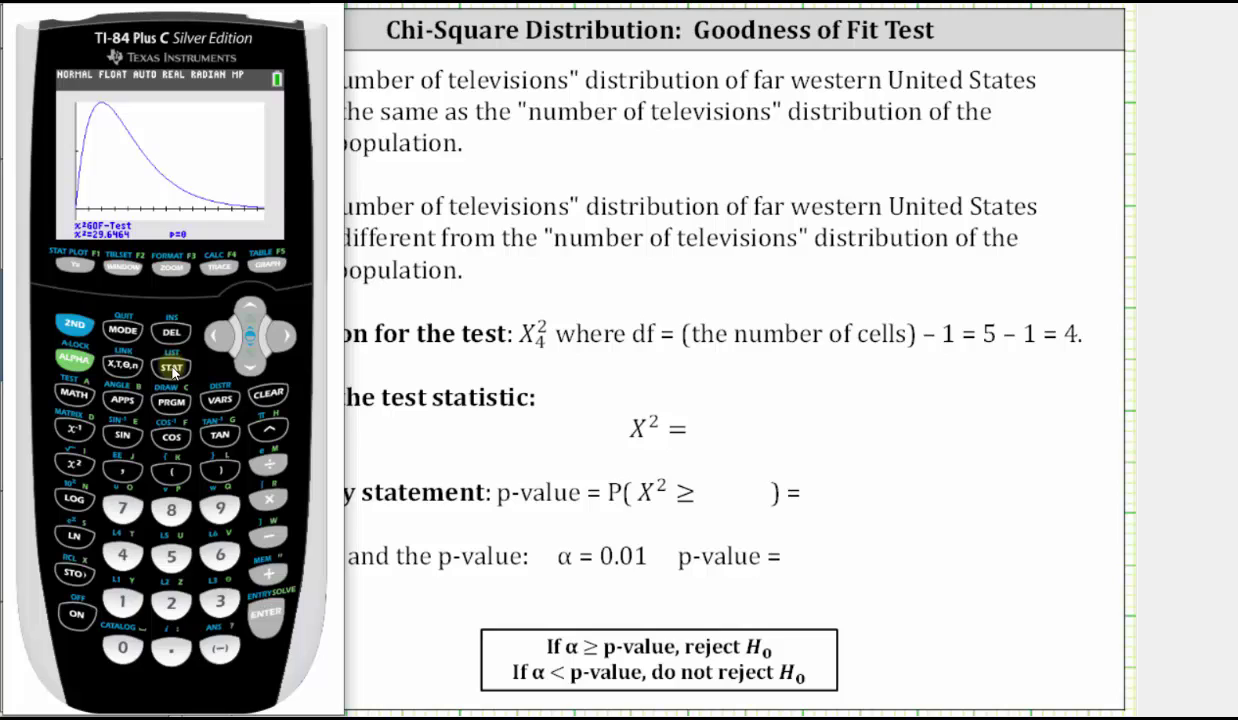
pyautogui.click(284, 338)
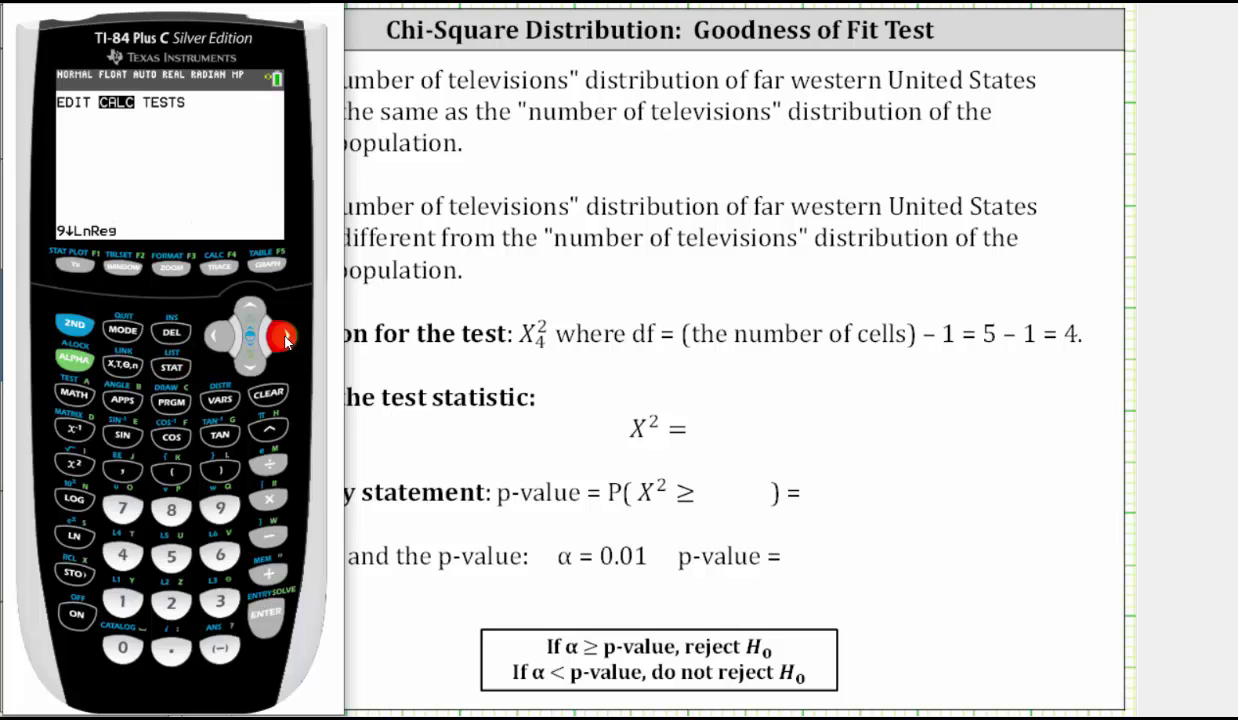
pyautogui.click(284, 338)
pyautogui.click(251, 313)
pyautogui.click(251, 313)
pyautogui.click(251, 313)
pyautogui.click(251, 313)
pyautogui.click(251, 313)
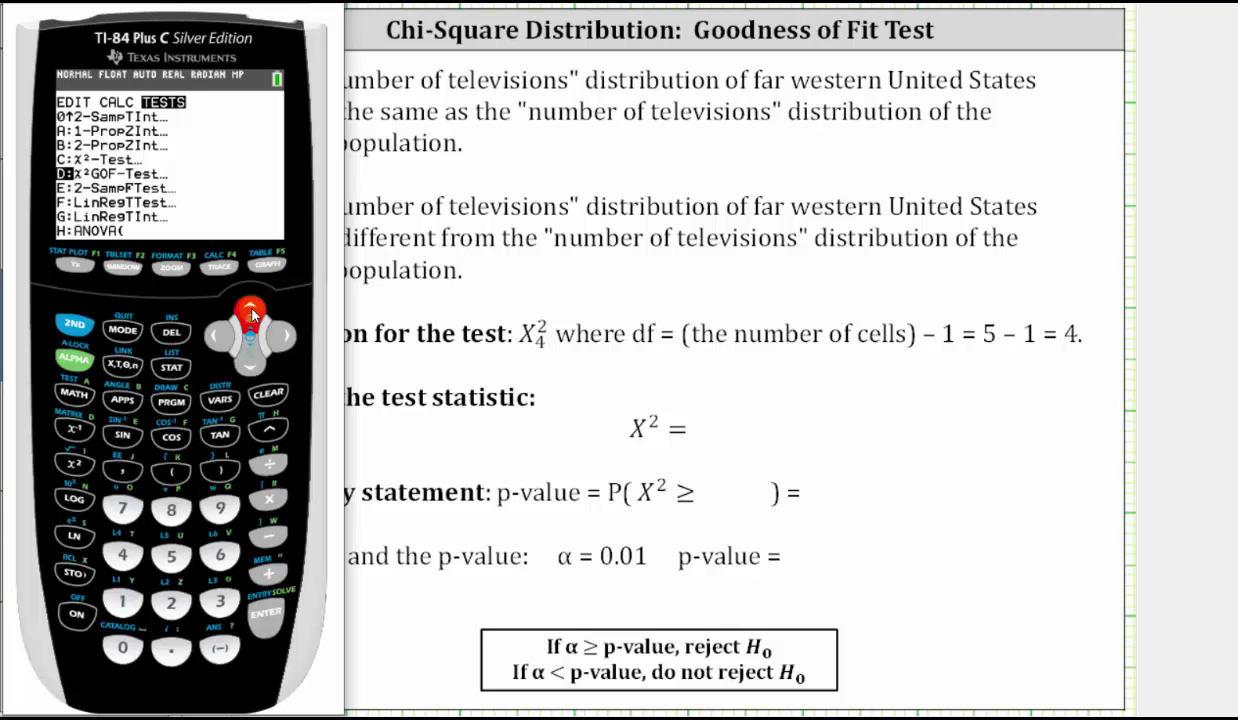
pyautogui.click(266, 612)
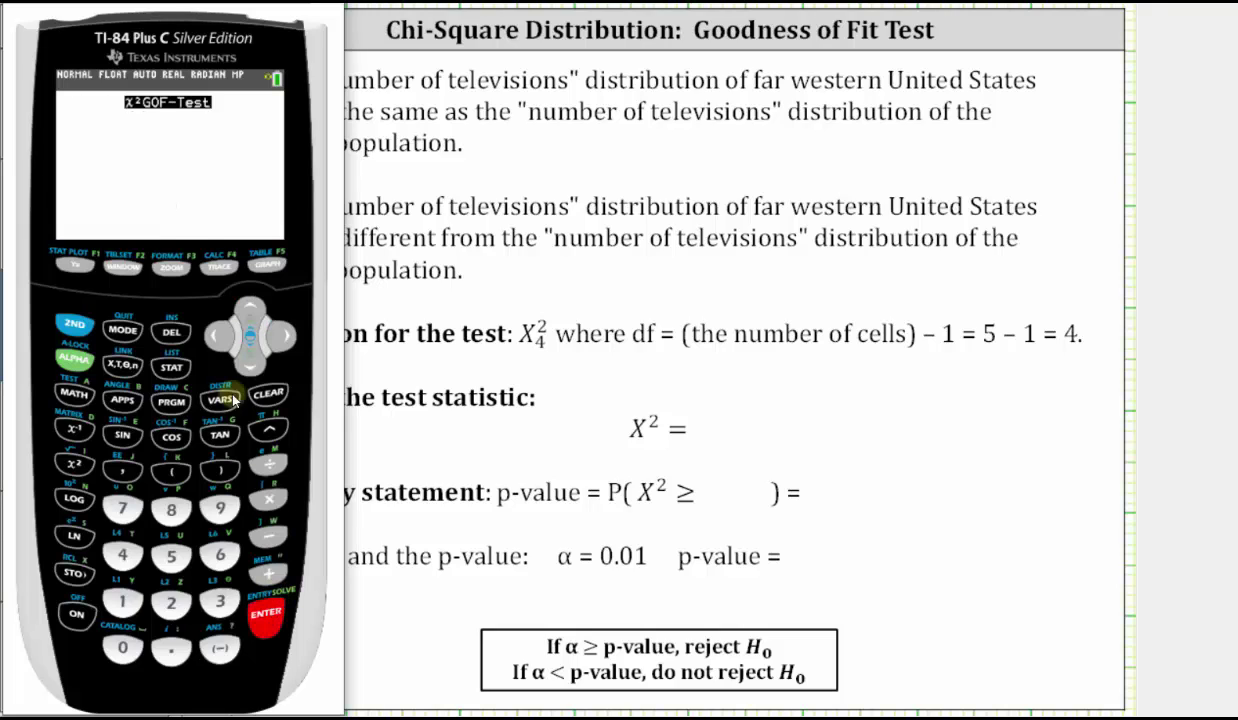
# - Set df to 4 and run Calculate for the numeric test results
pyautogui.click(250, 365)
pyautogui.click(250, 365)
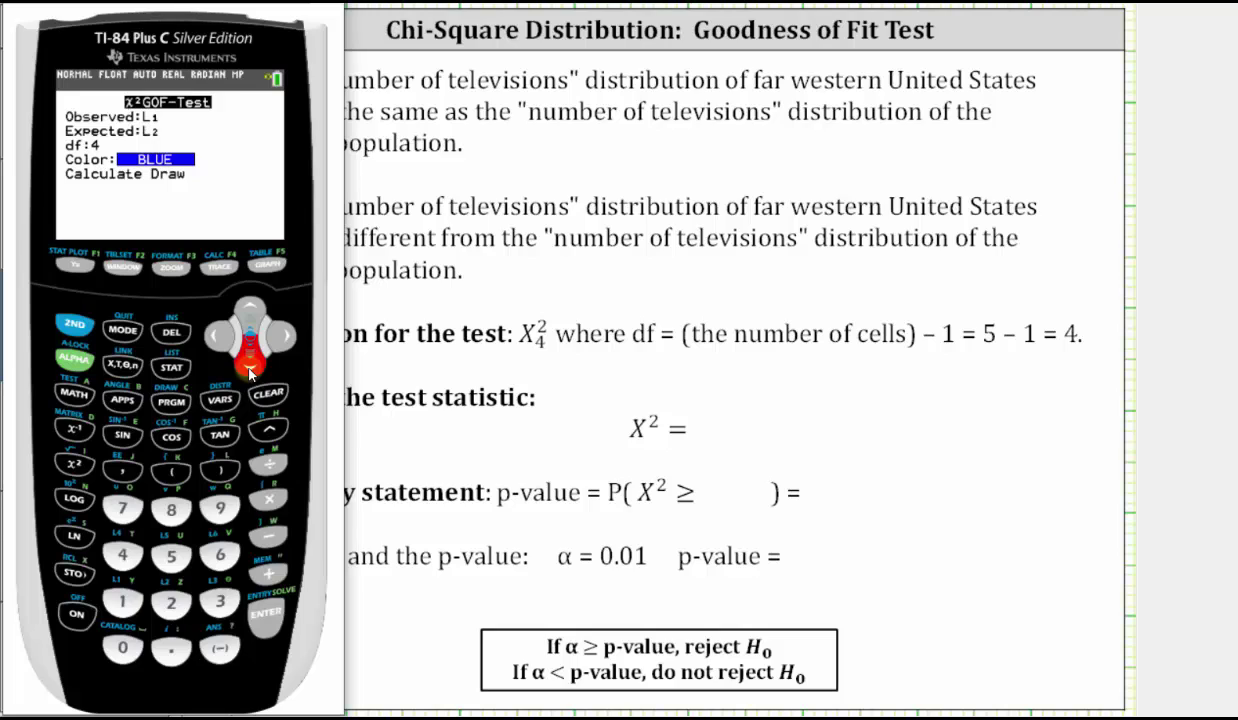
pyautogui.write('4')
pyautogui.click(250, 365)
pyautogui.click(250, 365)
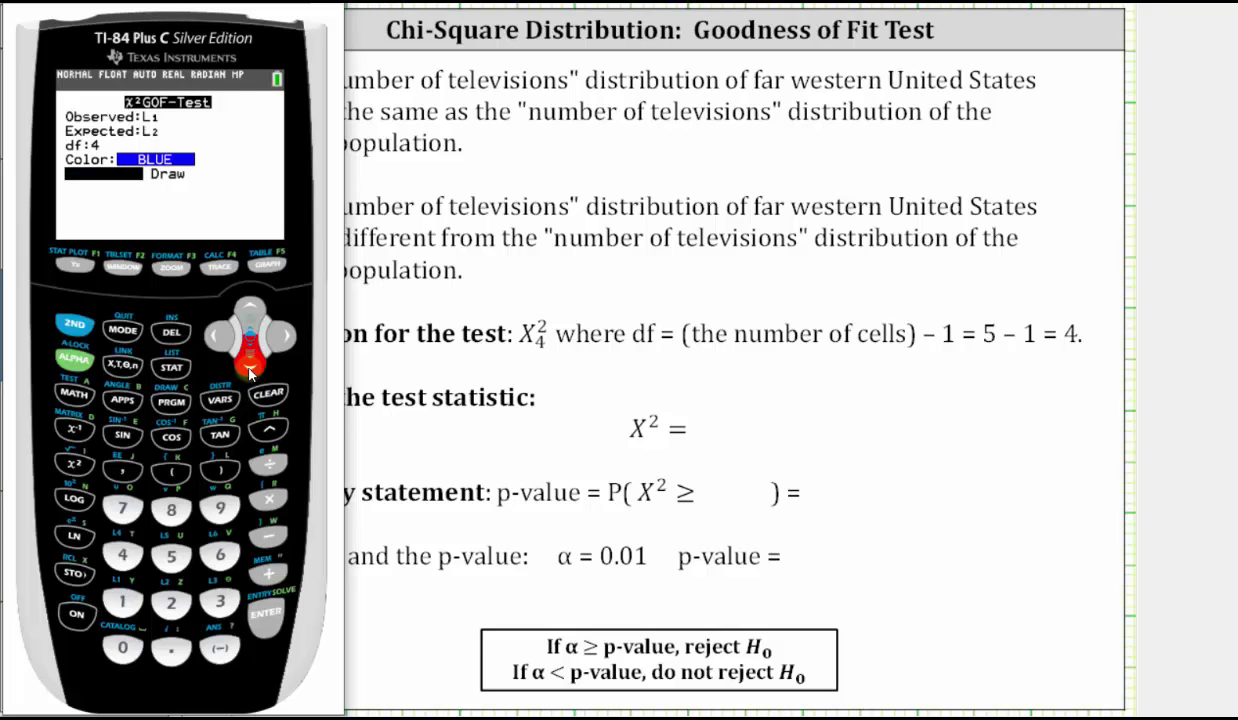
pyautogui.click(266, 612)
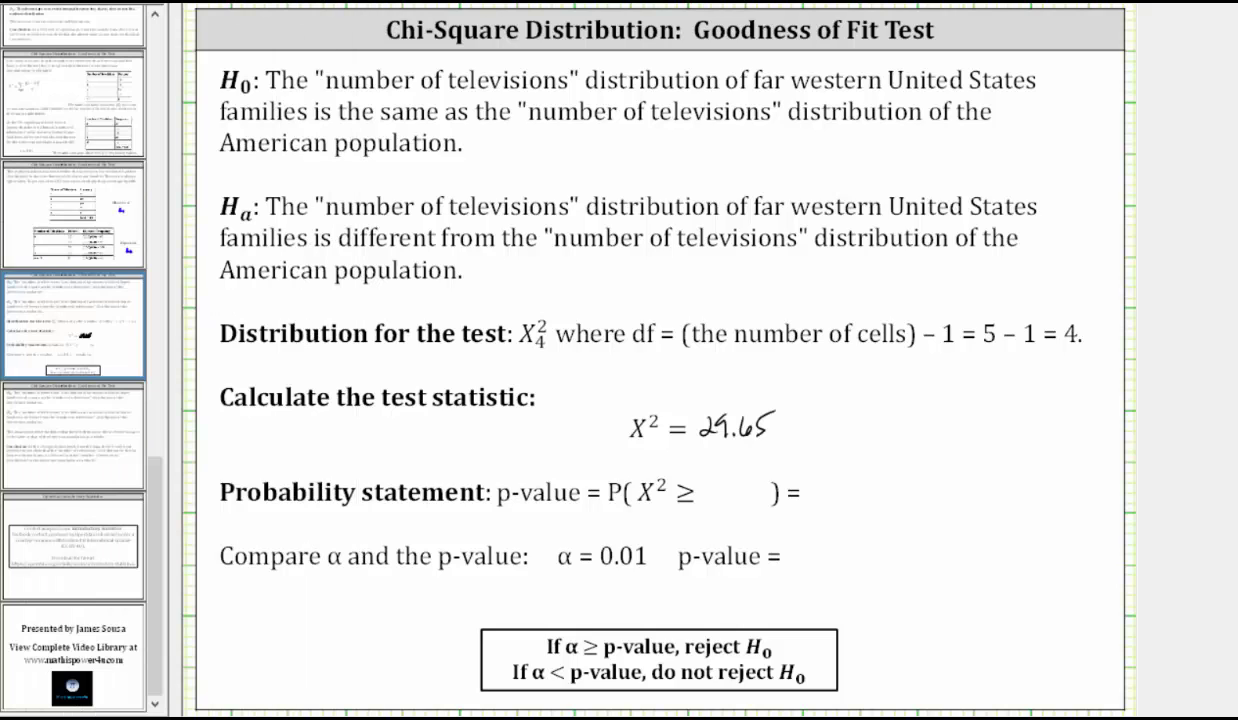
# - Write p-value = 5.78×10⁻⁶ ≈ 0.00000578 beside the test statistic
pyautogui.moveTo(849, 402)
pyautogui.mouseDown()
pyautogui.moveTo(935, 380)
pyautogui.moveTo(958, 396)
pyautogui.moveTo(1005, 380)
pyautogui.moveTo(1081, 379)
pyautogui.mouseUp()
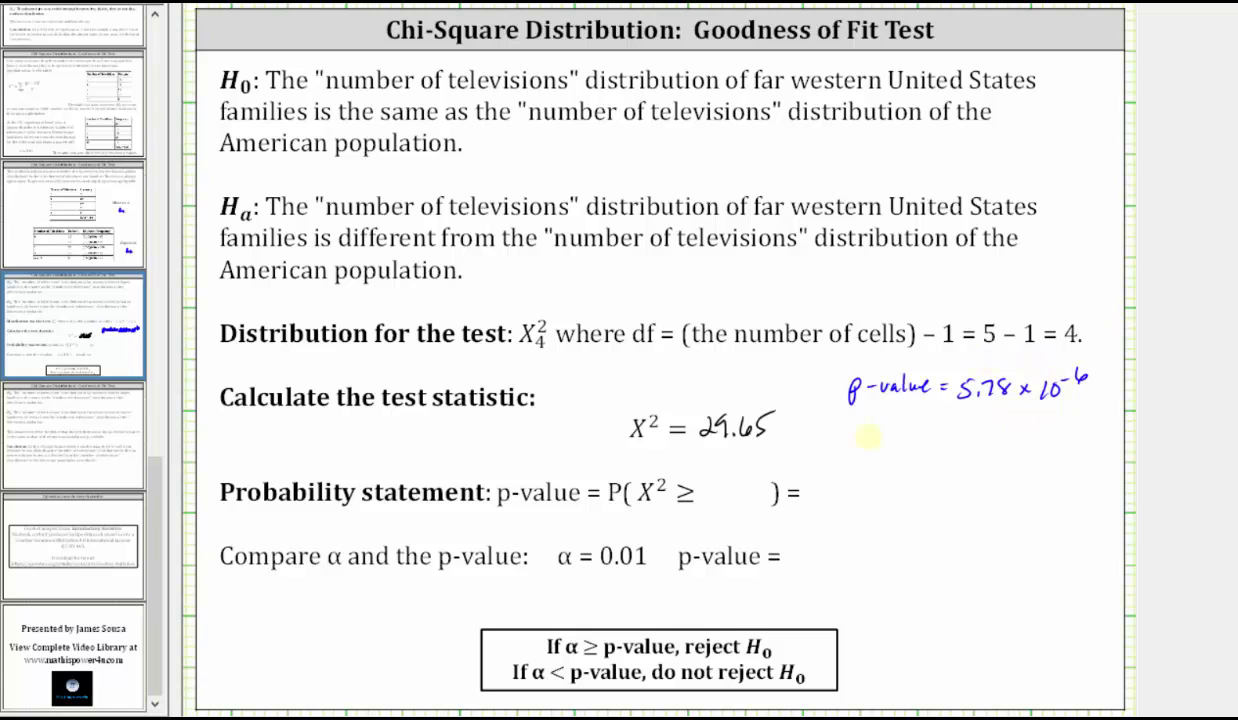
pyautogui.moveTo(904, 424); pyautogui.dragTo(916, 423)
pyautogui.moveTo(903, 430)
pyautogui.mouseDown()
pyautogui.moveTo(943, 410)
pyautogui.moveTo(932, 428)
pyautogui.moveTo(1086, 420)
pyautogui.mouseUp()
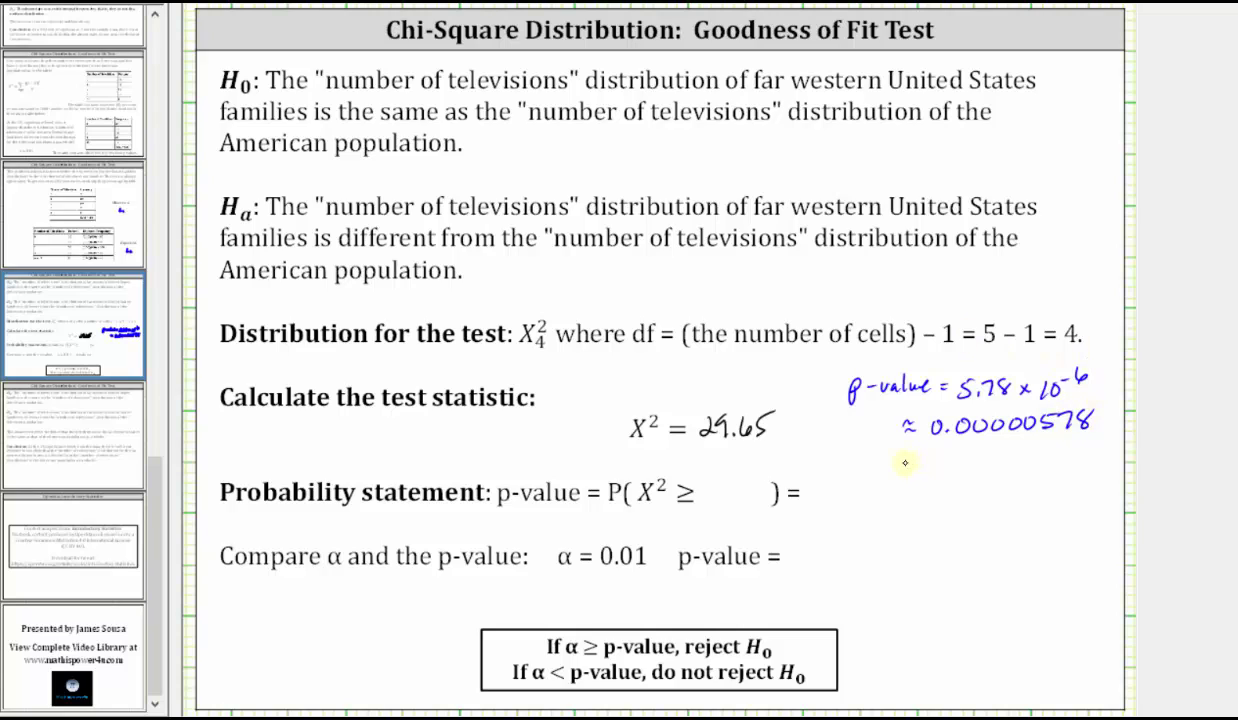
# - Fill in P(X² ≥ 29.65) = 0.000006 and p-value = 0.000006 for comparison with α, then go to the conclusion slide
pyautogui.moveTo(824, 484); pyautogui.dragTo(938, 490)
pyautogui.click(838, 500)
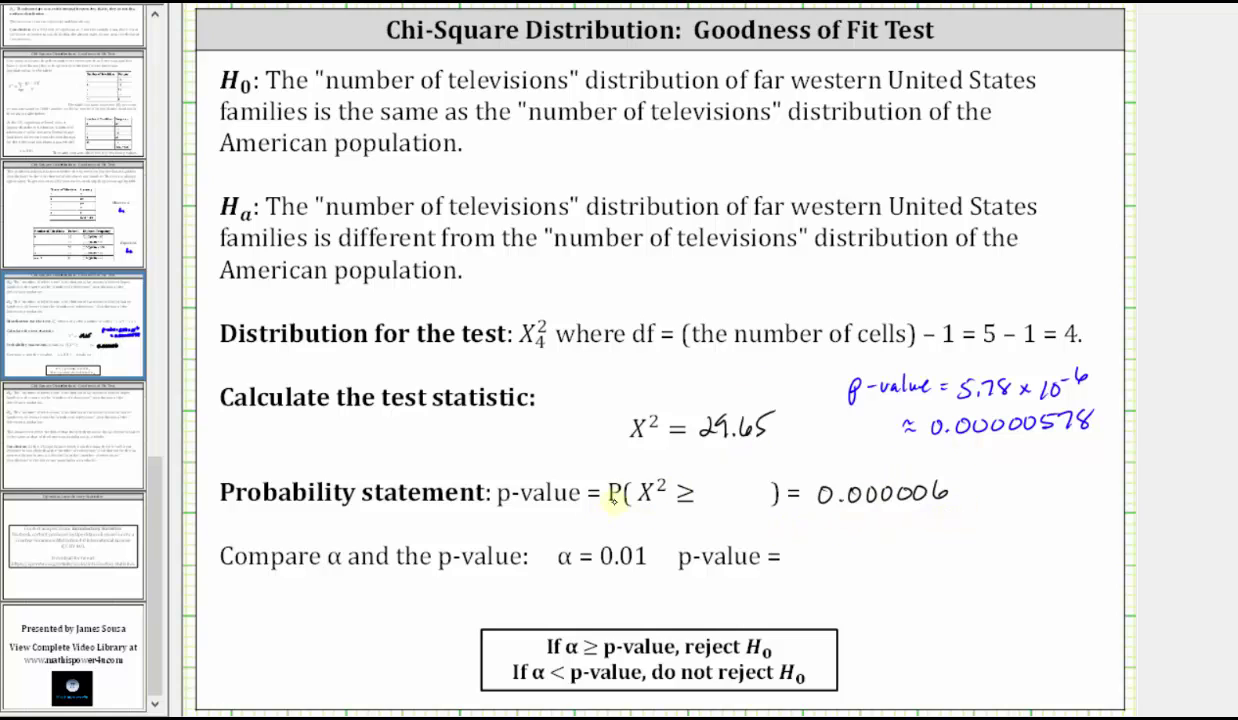
pyautogui.moveTo(700, 480)
pyautogui.mouseDown()
pyautogui.moveTo(718, 500)
pyautogui.moveTo(742, 490)
pyautogui.moveTo(727, 487)
pyautogui.mouseUp()
pyautogui.click(733, 498)
pyautogui.moveTo(806, 544); pyautogui.dragTo(808, 546)
pyautogui.click(822, 562)
pyautogui.moveTo(841, 544); pyautogui.dragTo(895, 546)
pyautogui.moveTo(928, 538); pyautogui.dragTo(918, 560)
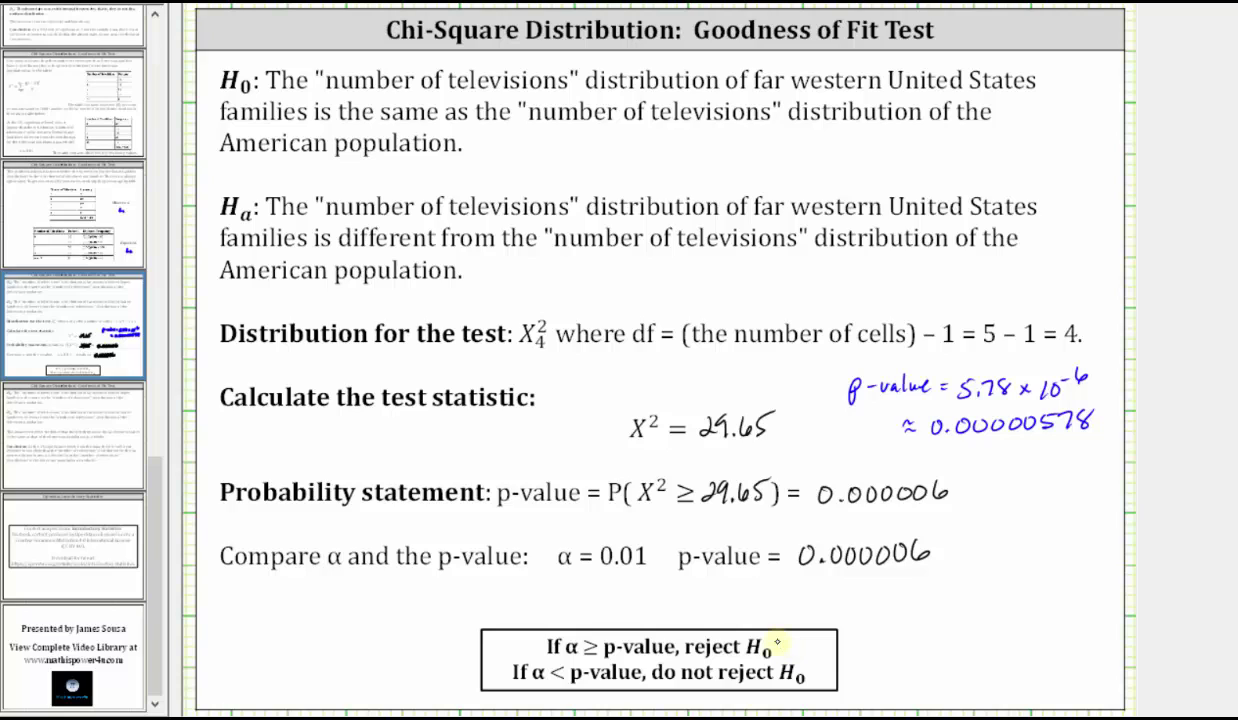
pyautogui.press('pagedown')
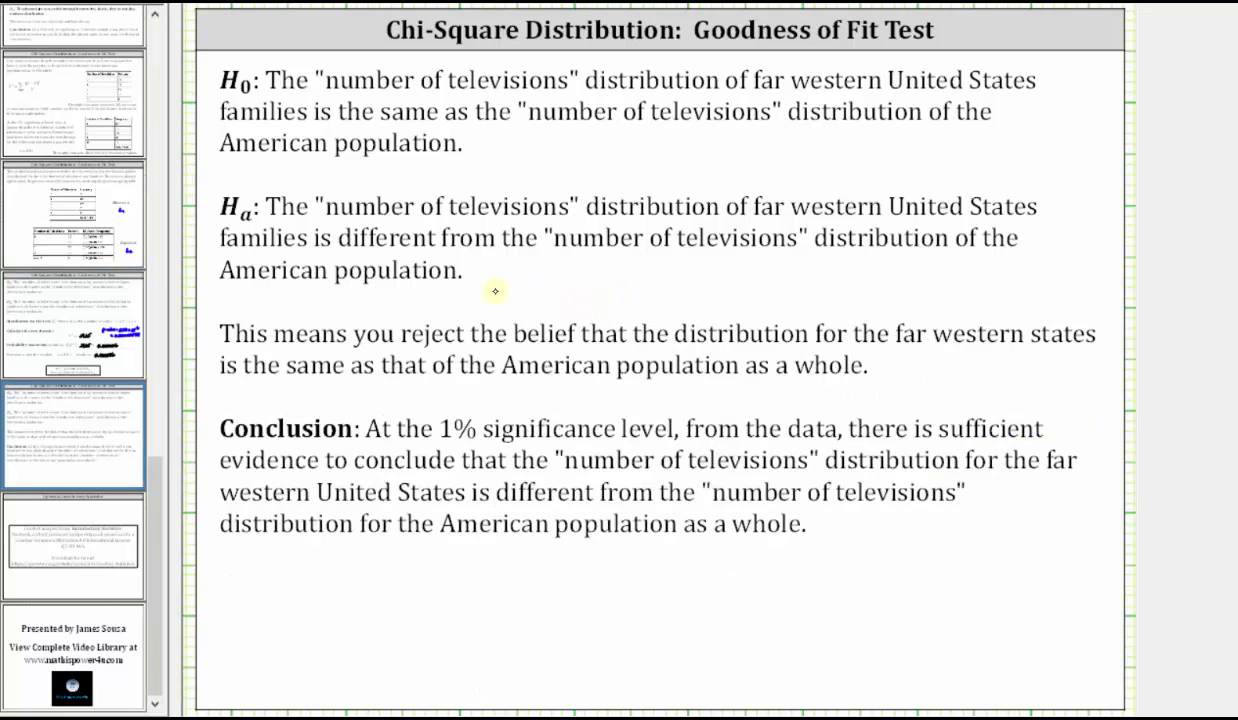